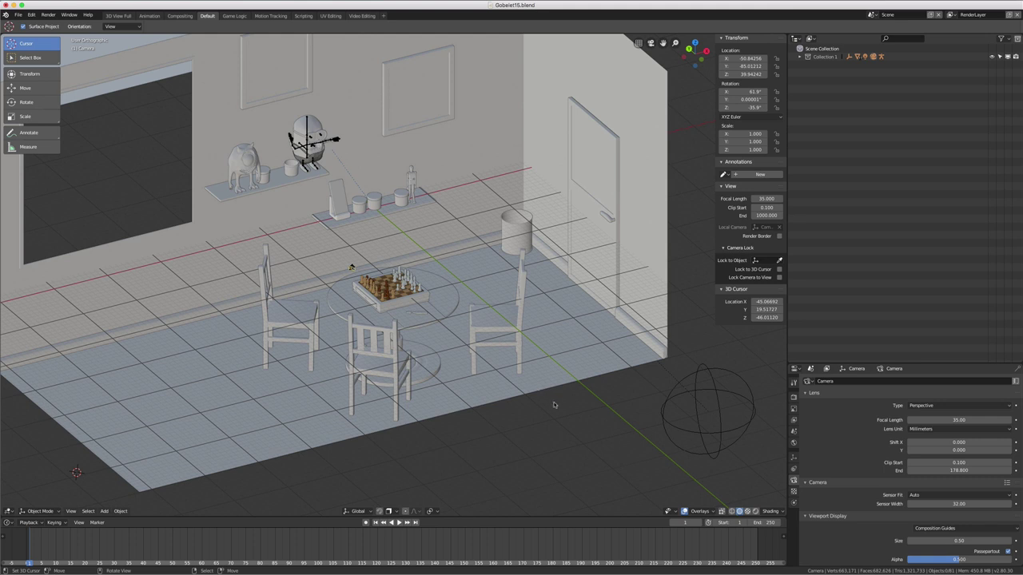
# Orbit the room view slightly to a new angle
pyautogui.moveTo(566, 411)
pyautogui.mouseDown(button='middle')
pyautogui.moveTo(576, 408)
pyautogui.moveTo(555, 388)
pyautogui.mouseUp(button='middle')
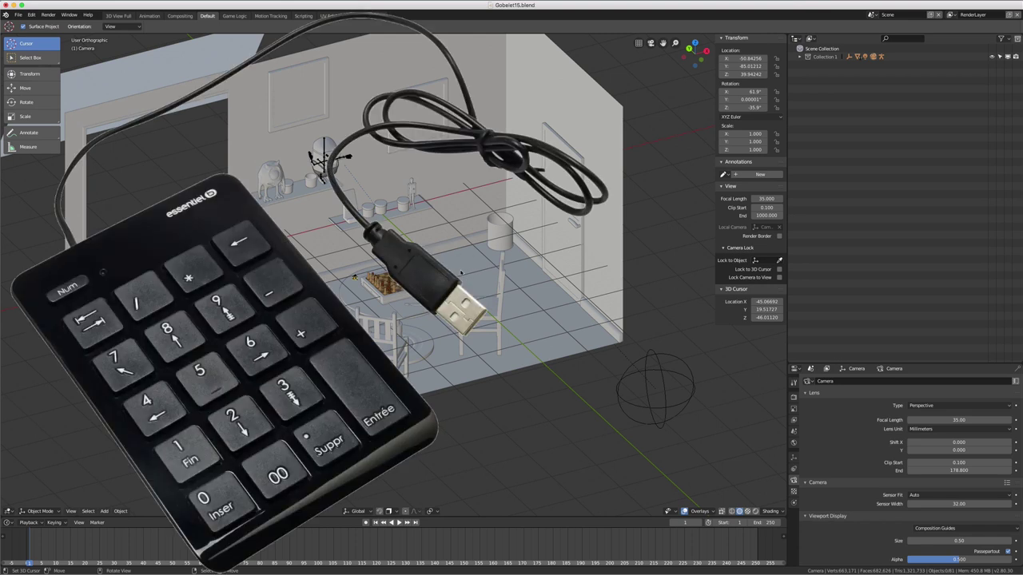
# Cycle through the front, top and right orthographic views with Numpad 1, 7 and 3
pyautogui.press('KP_1')
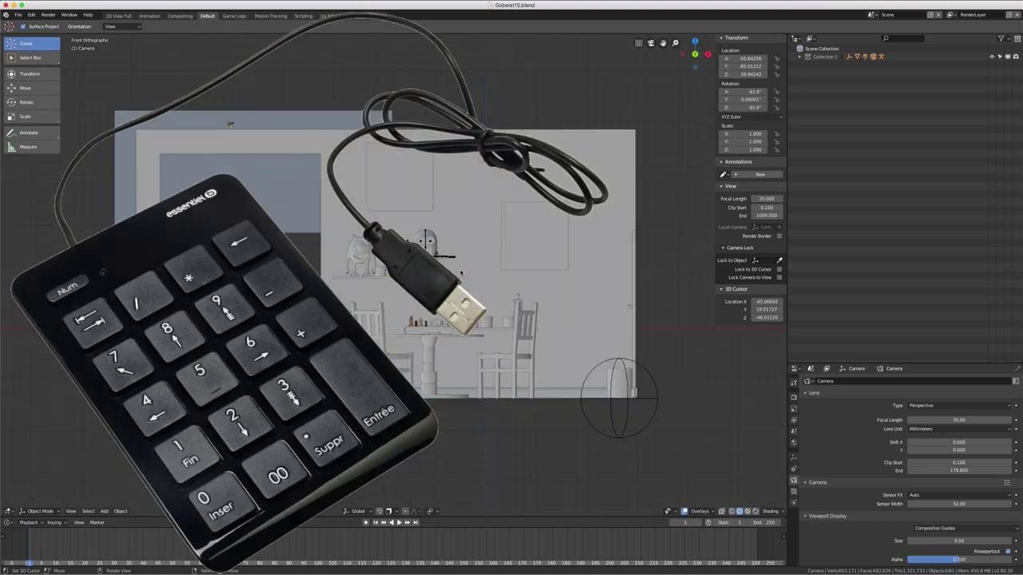
pyautogui.press('KP_7')
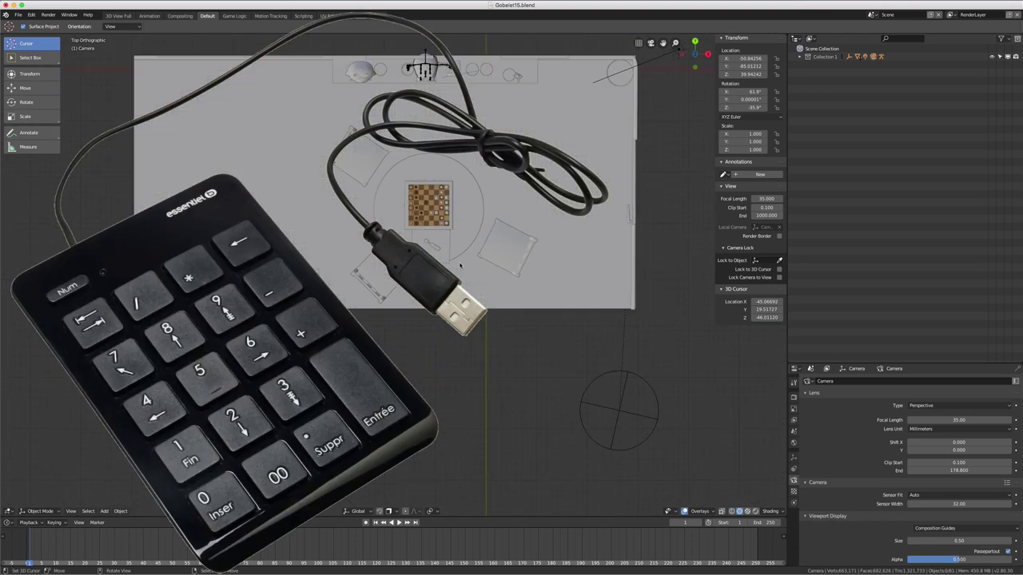
pyautogui.press('KP_3')
# Orbit with Numpad 4, 8 and 2 back into a three-quarter perspective view, then zoom in
pyautogui.press('KP_4')
pyautogui.press('KP_8')
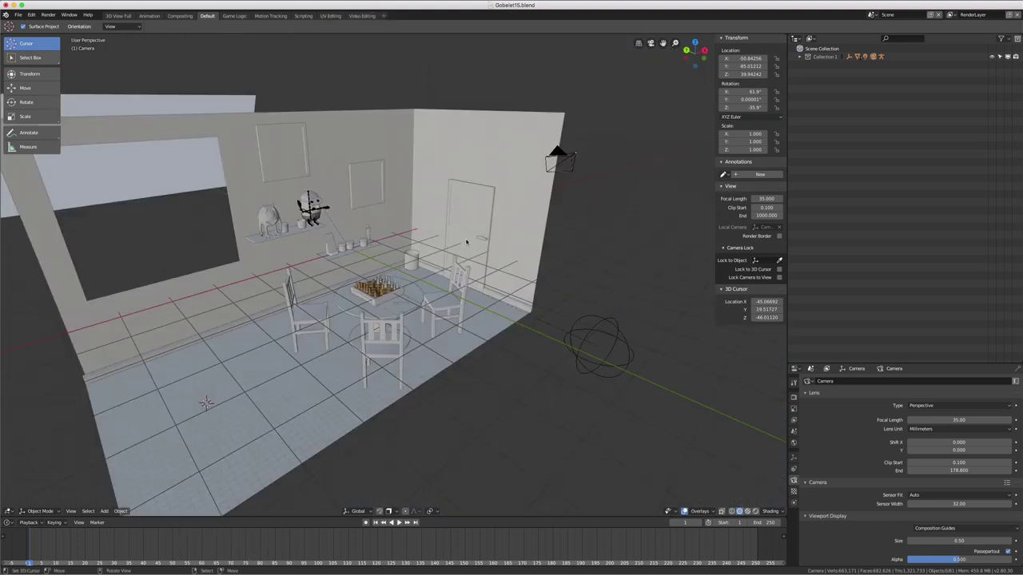
pyautogui.press('KP_4')
pyautogui.press('KP_8')
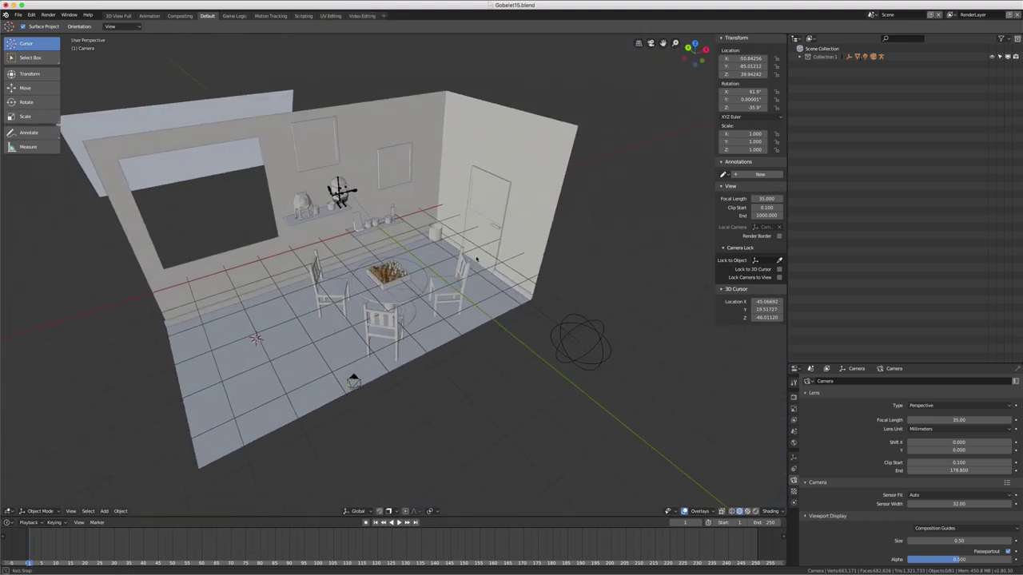
pyautogui.press('KP_4')
pyautogui.press('KP_2')
pyautogui.scroll(2, 477, 256)
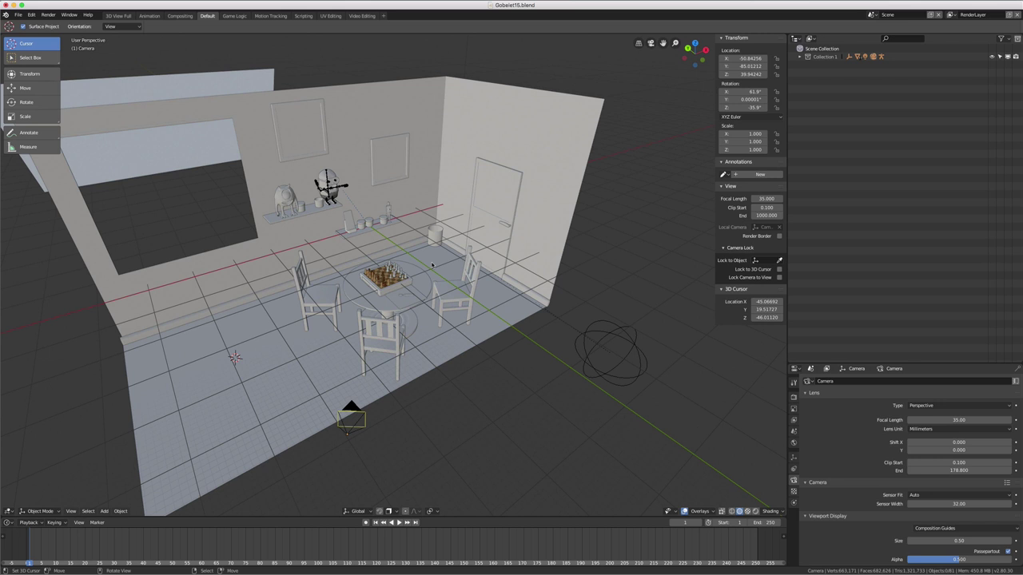
# Zoom out, orbit to a more frontal angle on the room, and zoom back in
pyautogui.scroll(-3, 432, 264)
pyautogui.moveTo(432, 265); pyautogui.dragTo(484, 277, button='middle')
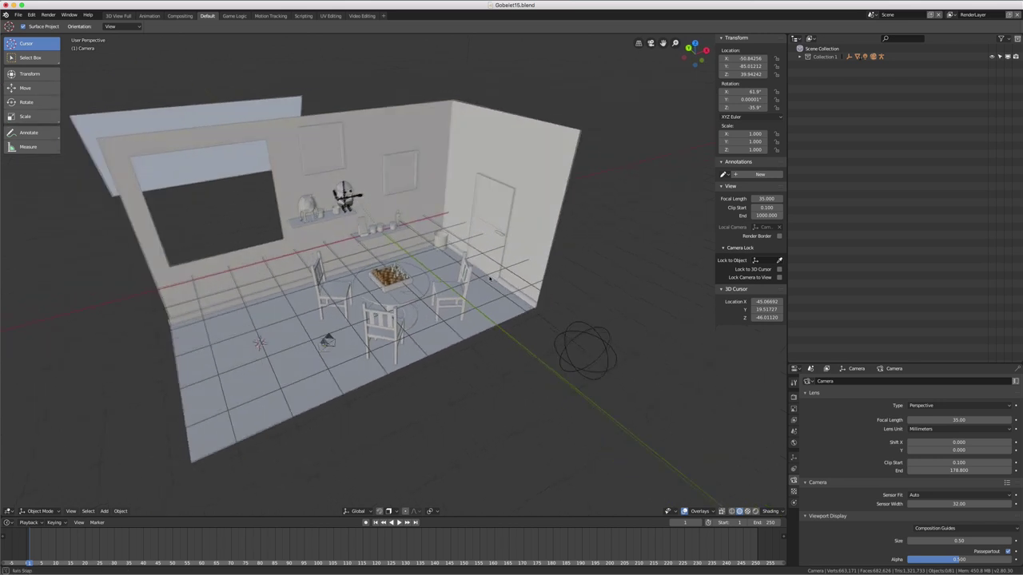
pyautogui.scroll(2, 484, 277)
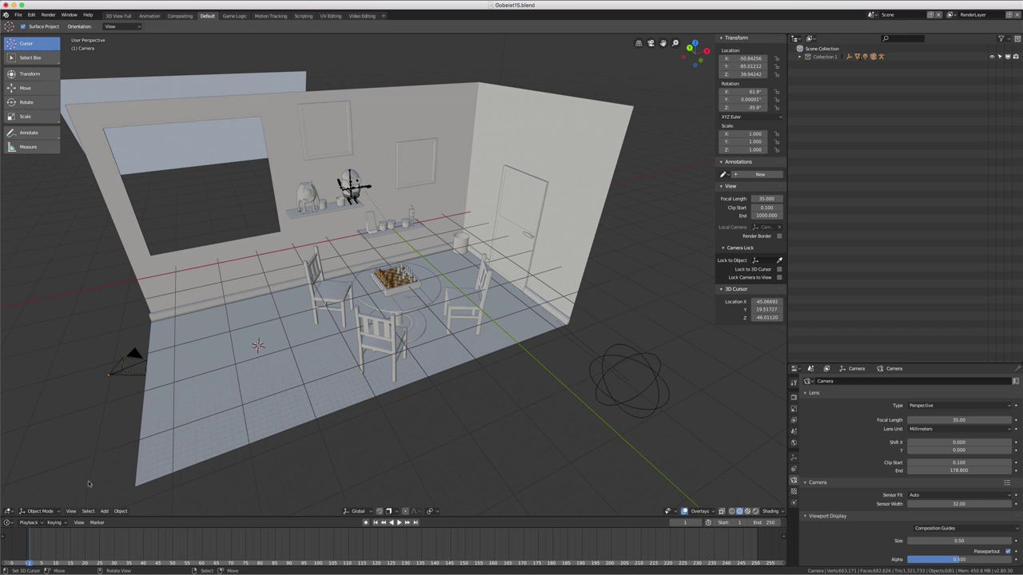
# Dismiss the View > Viewpoint list and set the 3D cursor on the floor before the table
pyautogui.click(71, 512)
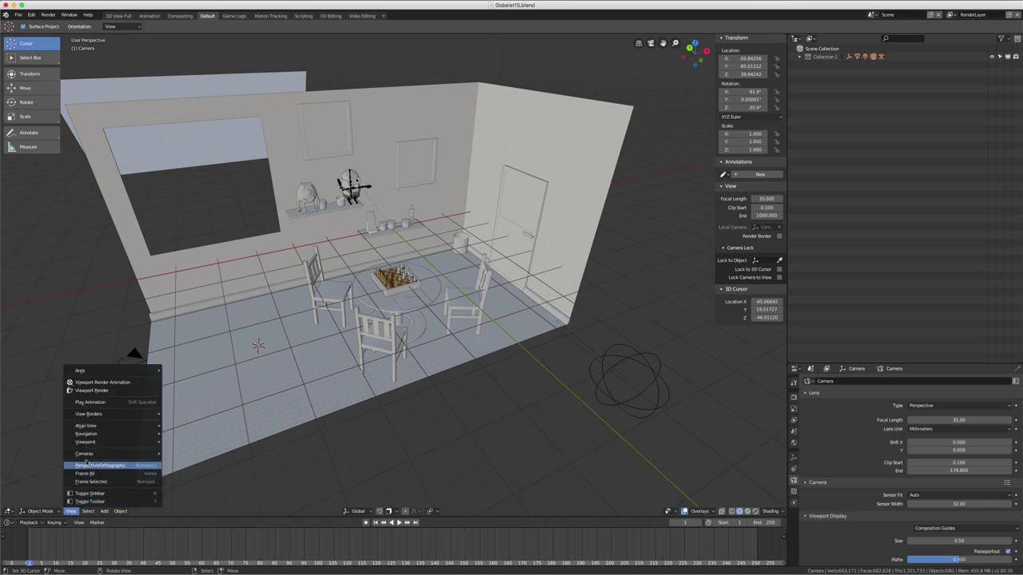
pyautogui.moveTo(86, 442)
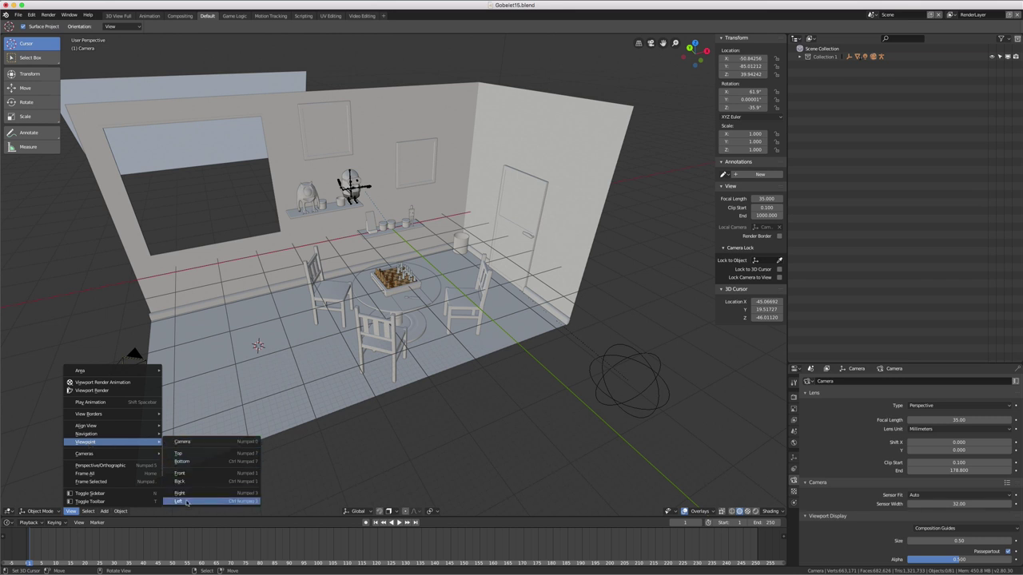
pyautogui.click(429, 417)
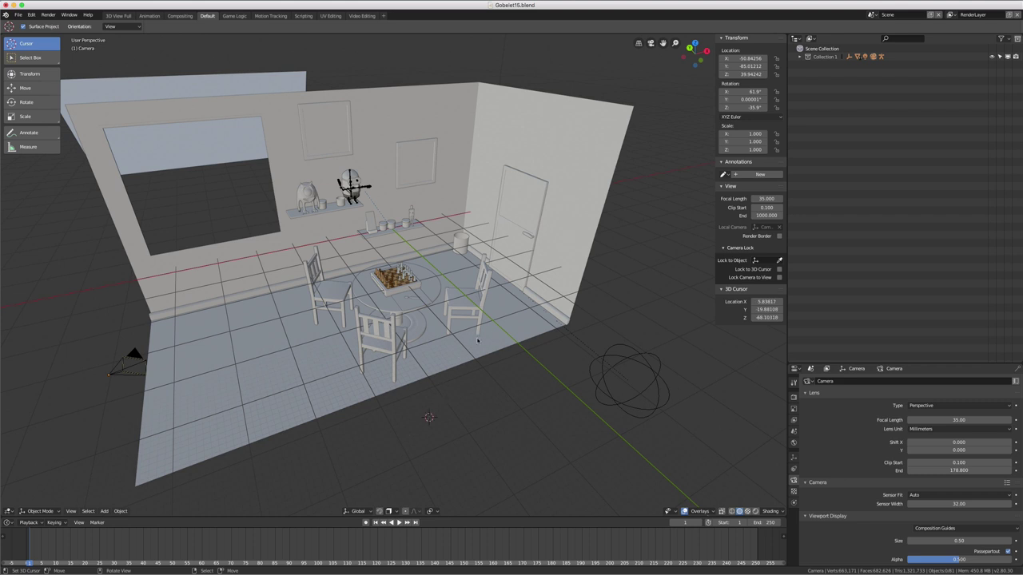
pyautogui.click(32, 14)
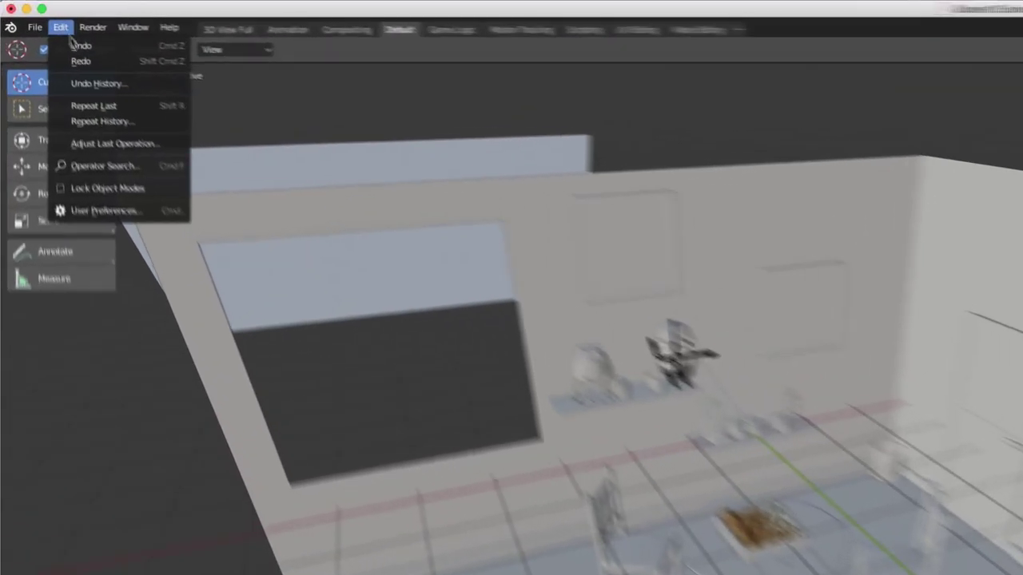
pyautogui.click(98, 227)
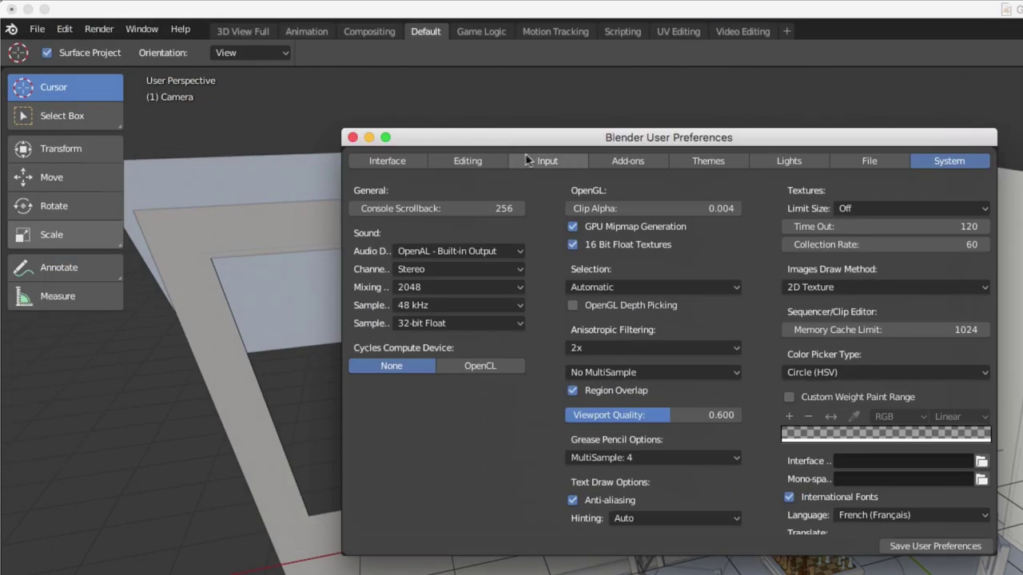
pyautogui.click(555, 163)
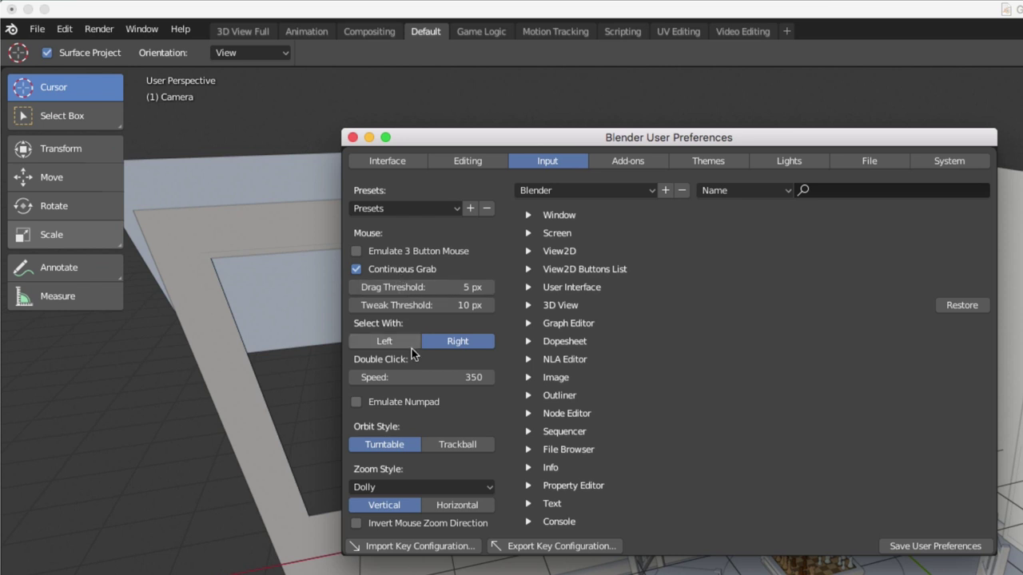
pyautogui.scroll(-2, 375, 348)
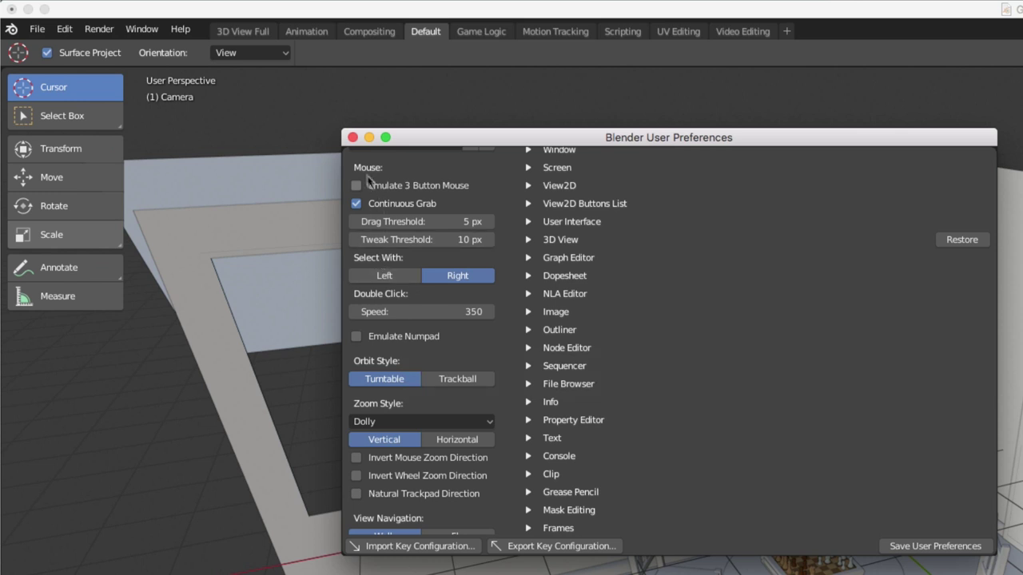
pyautogui.click(352, 137)
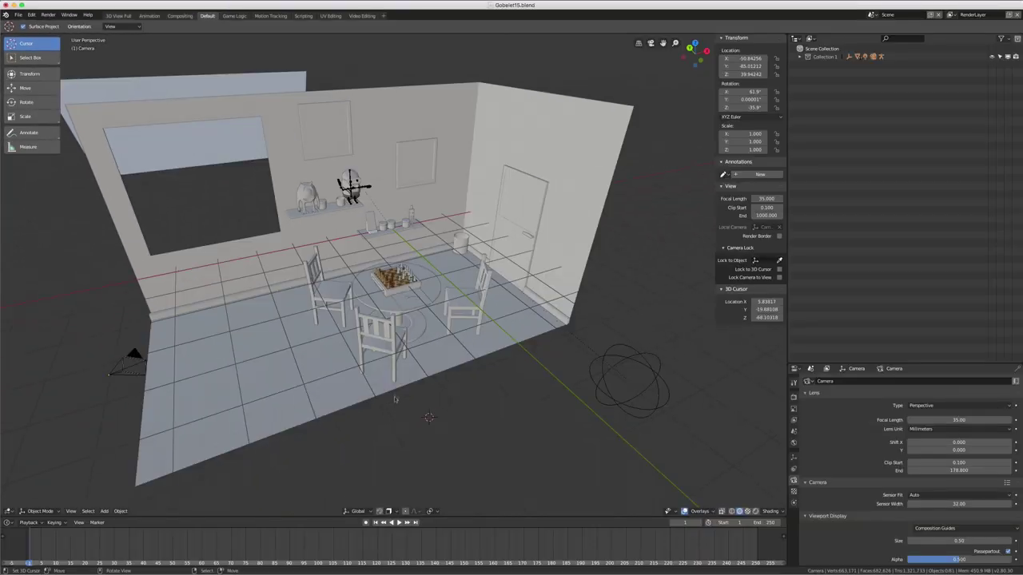
pyautogui.moveTo(435, 299); pyautogui.dragTo(560, 205, button='middle')
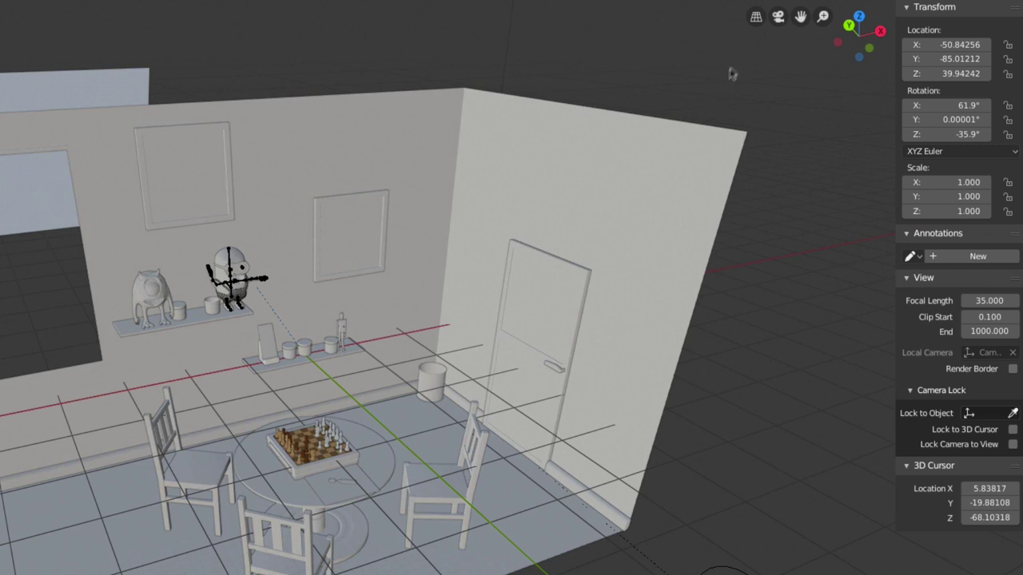
pyautogui.click(756, 17)
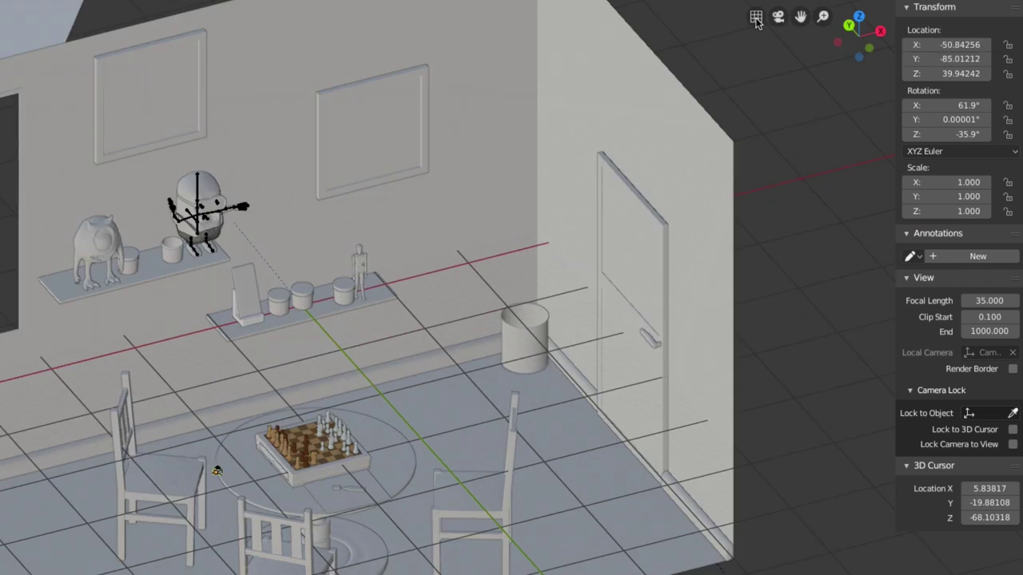
pyautogui.click(755, 17)
pyautogui.click(756, 18)
pyautogui.click(756, 17)
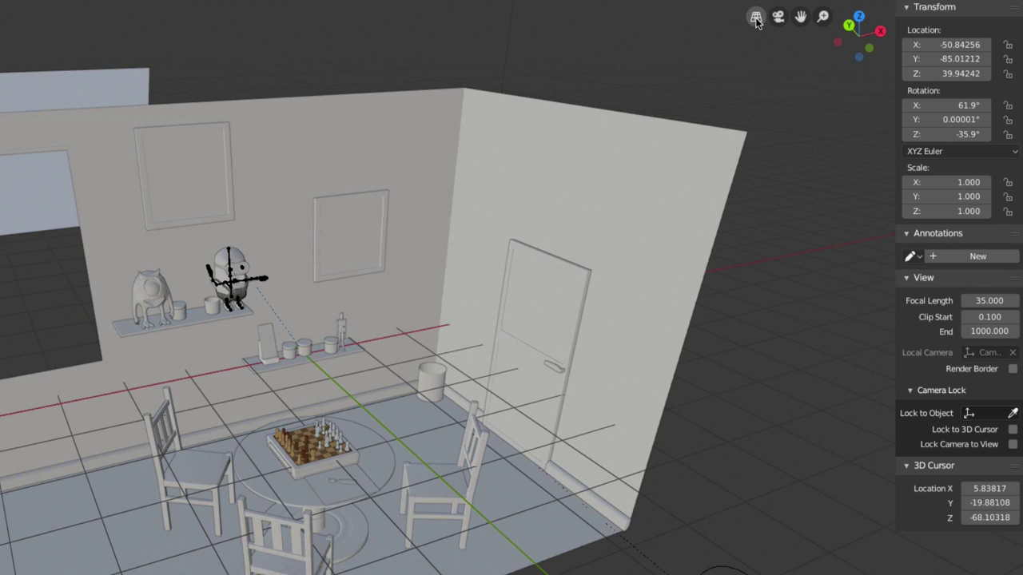
pyautogui.click(778, 17)
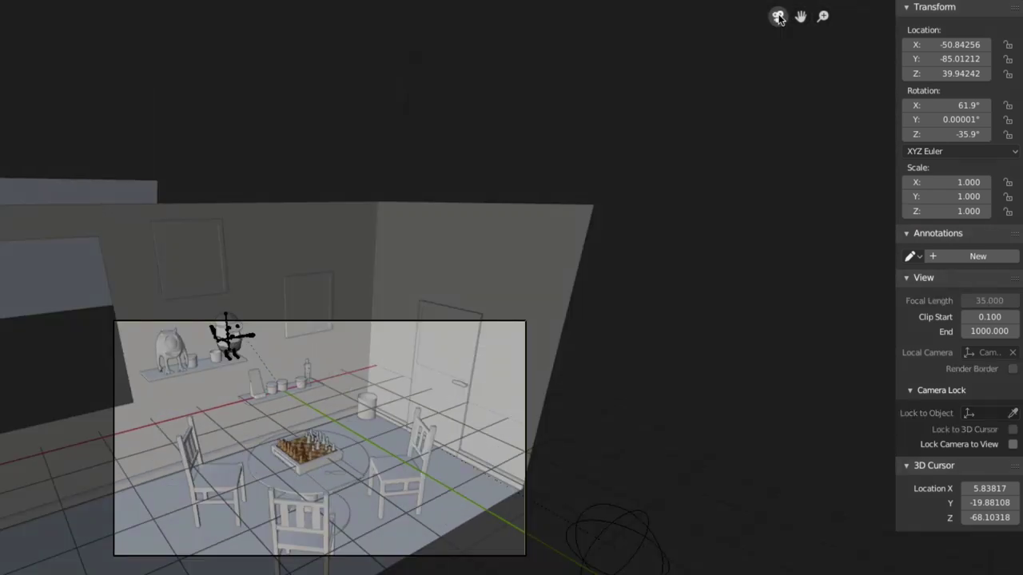
pyautogui.click(778, 17)
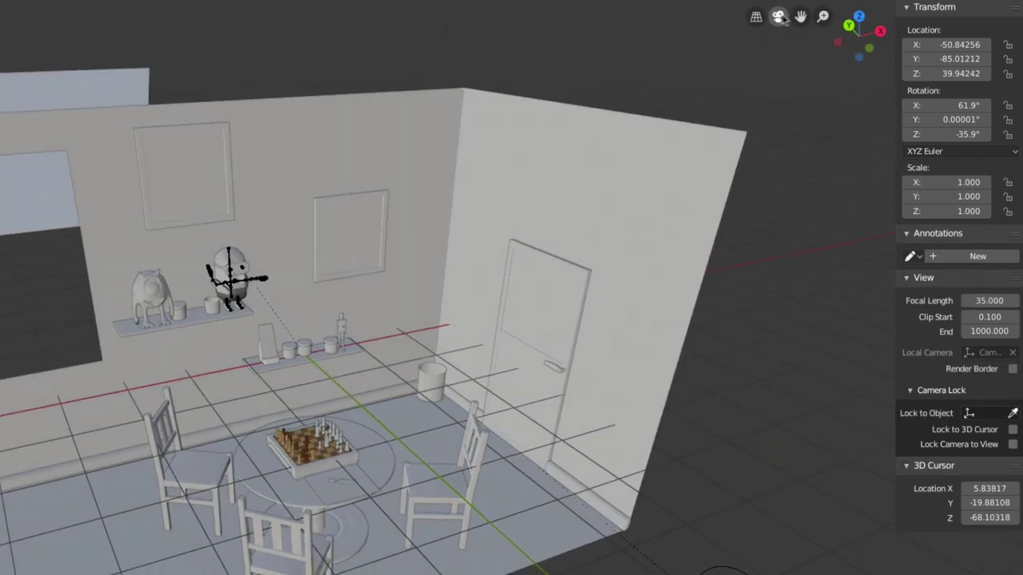
# Pan the room view right and down using the Move View hand gizmo
pyautogui.moveTo(800, 17)
pyautogui.mouseDown()
pyautogui.moveTo(825, 46)
pyautogui.moveTo(819, 32)
pyautogui.moveTo(823, 56)
pyautogui.moveTo(725, 158)
pyautogui.mouseUp()
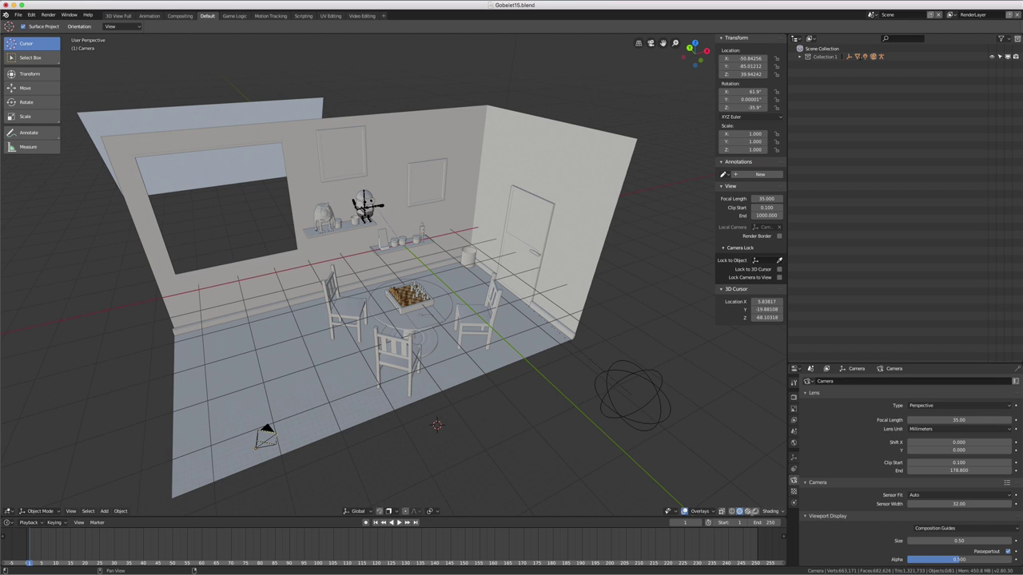
# Split the viewport into two side-by-side 3D views, then split the right one into stacked views
pyautogui.moveTo(784, 511); pyautogui.dragTo(355, 504)
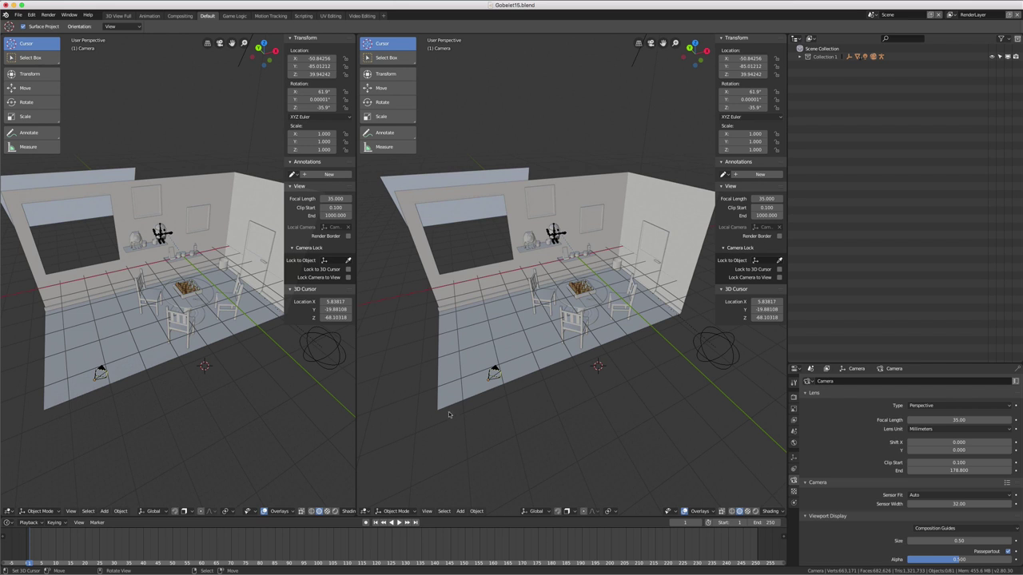
pyautogui.rightClick(356, 344)
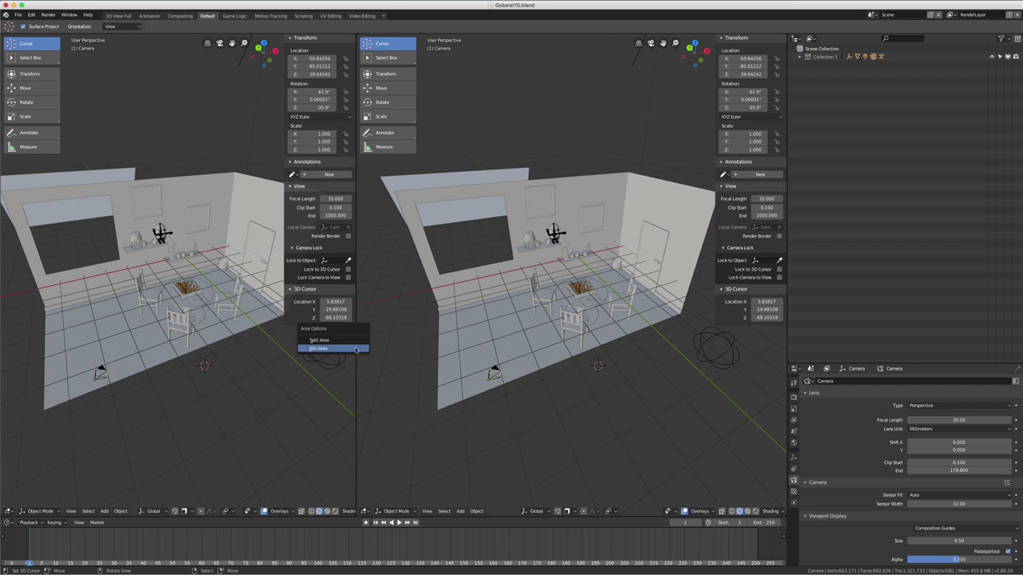
pyautogui.press('Escape')
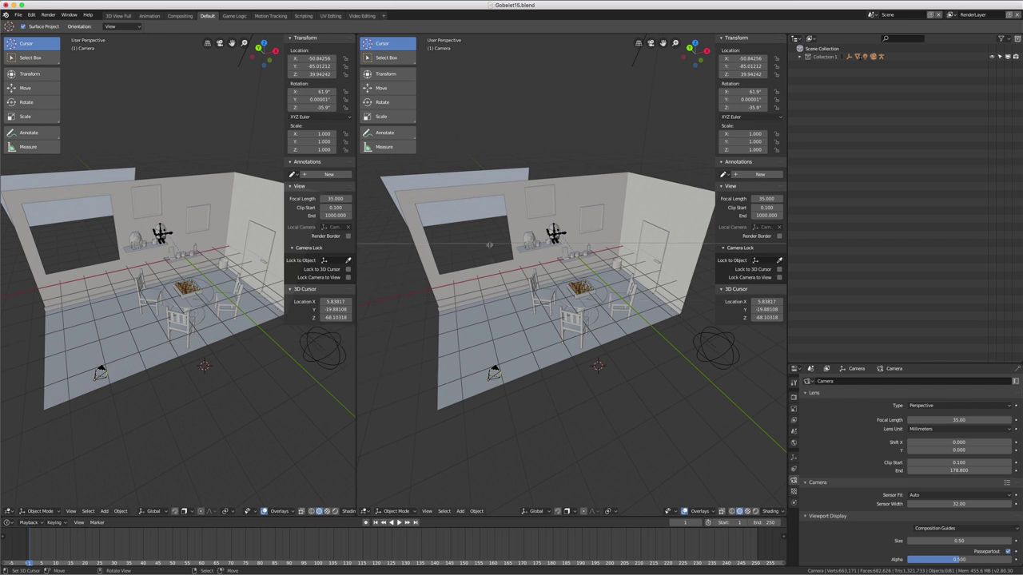
pyautogui.click(489, 262)
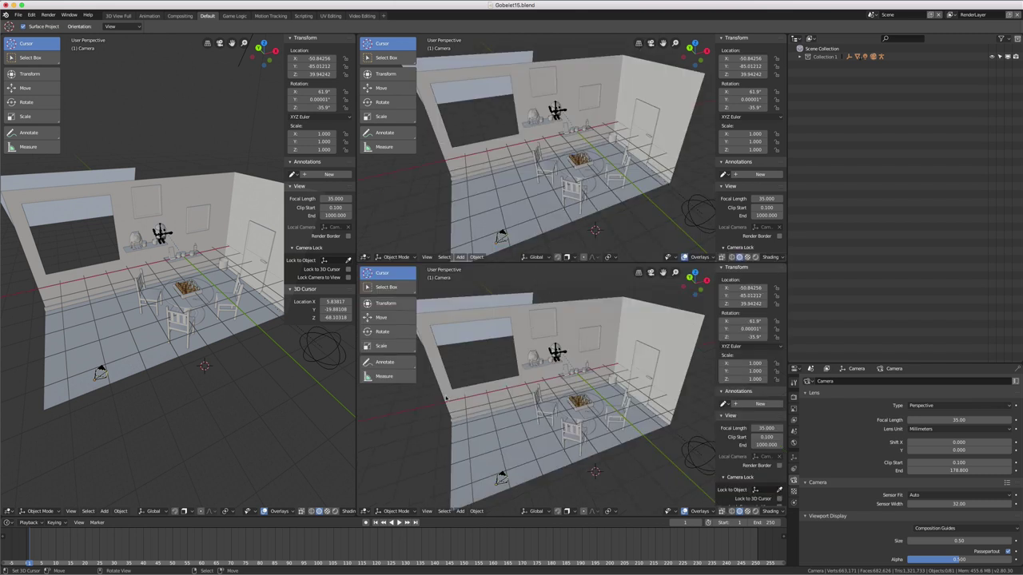
# Join the lower-right viewport into the upper-right one with Join Area
pyautogui.rightClick(355, 422)
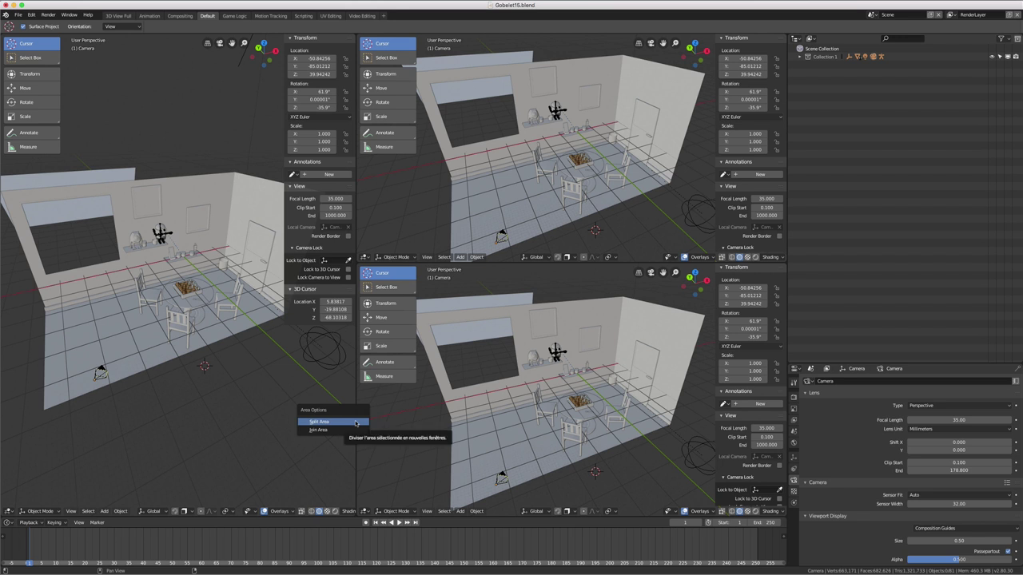
pyautogui.click(356, 431)
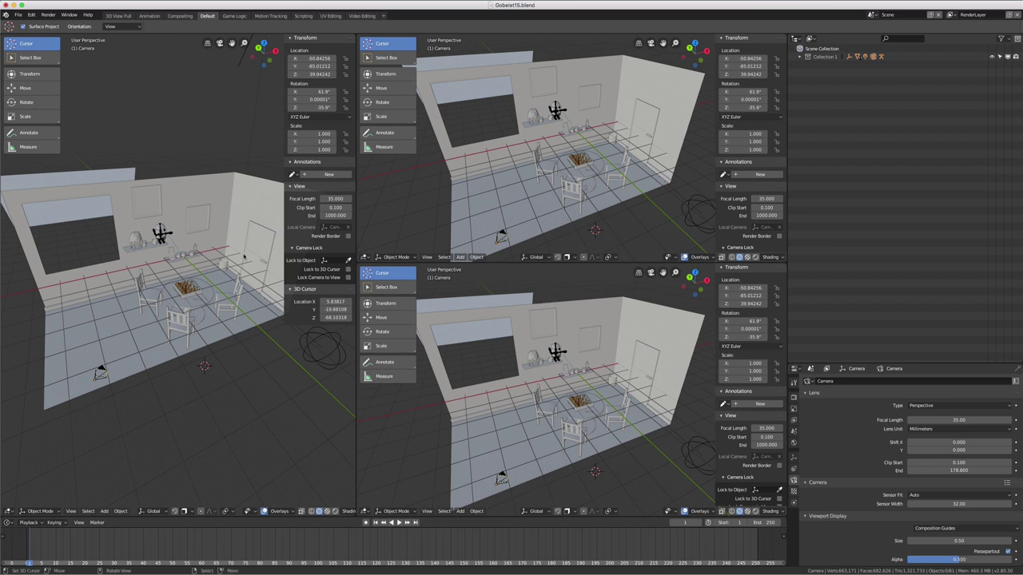
pyautogui.rightClick(508, 264)
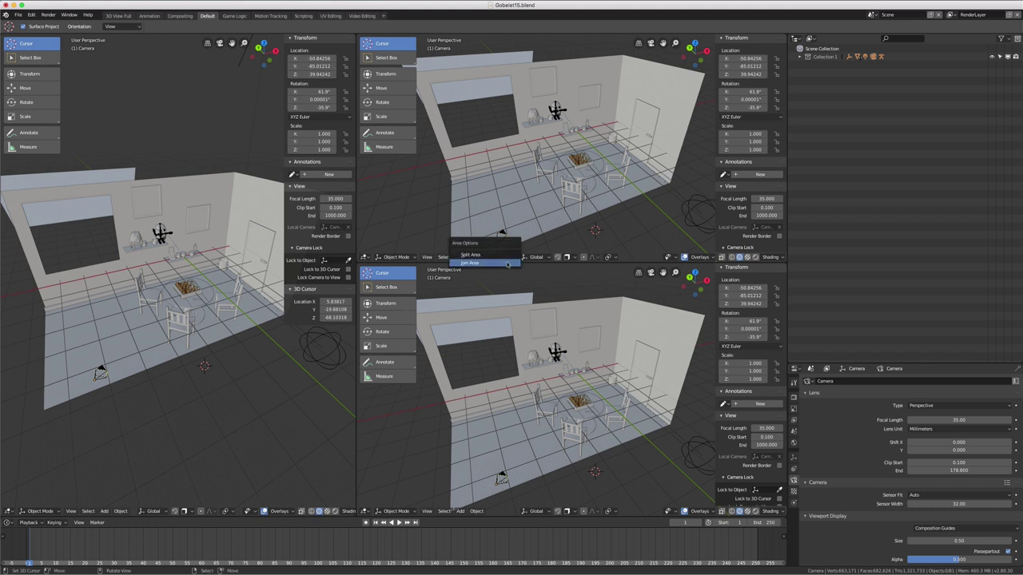
pyautogui.click(507, 264)
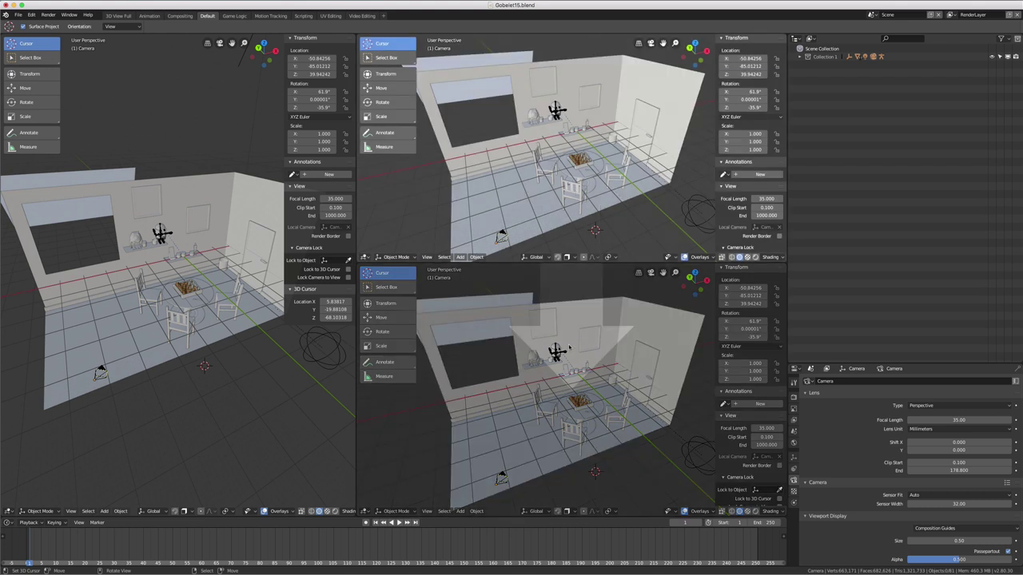
pyautogui.click(569, 347)
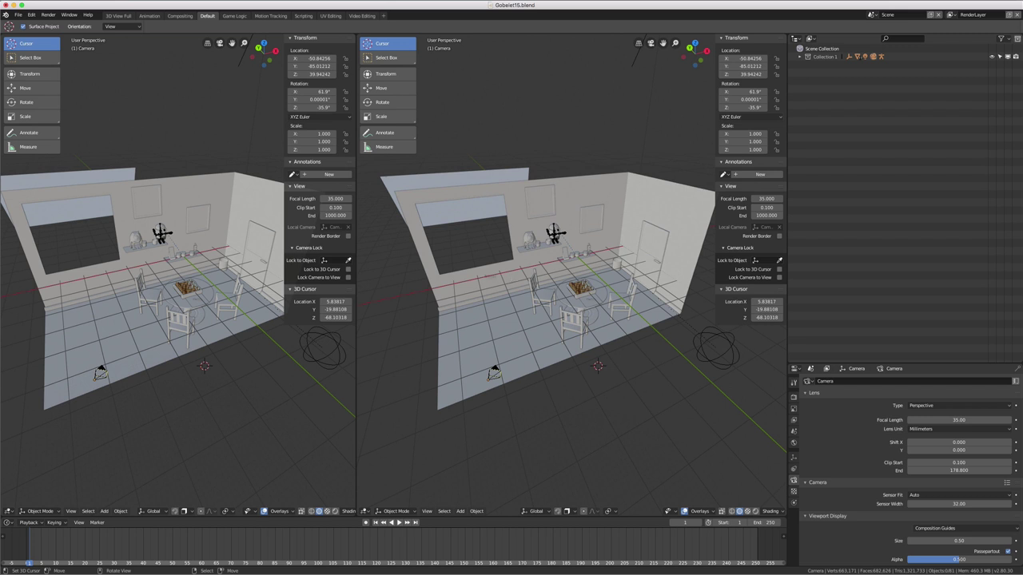
# Re-split the right viewport with Split Area into two stacked viewports
pyautogui.rightClick(356, 329)
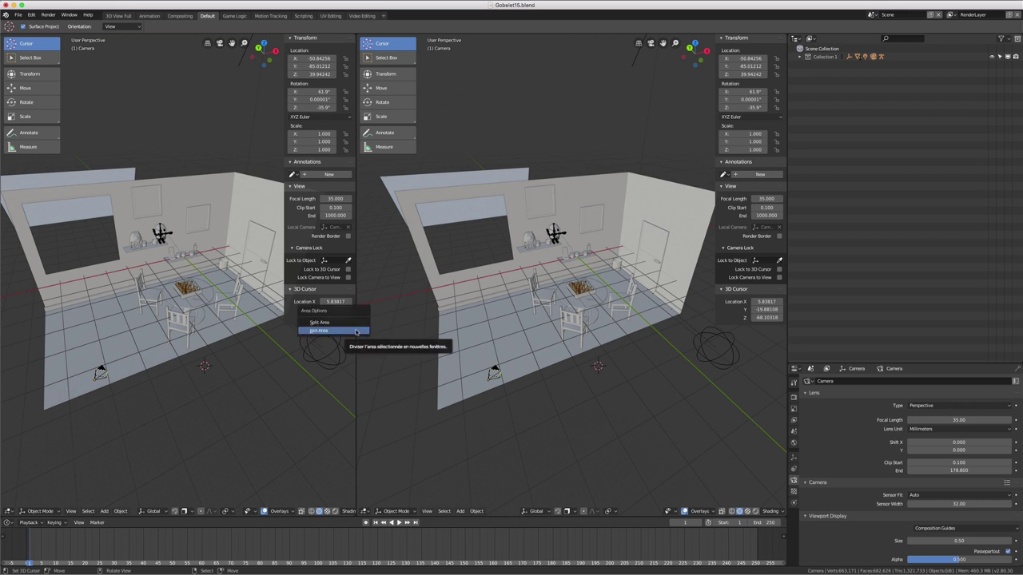
pyautogui.click(320, 322)
pyautogui.click(460, 261)
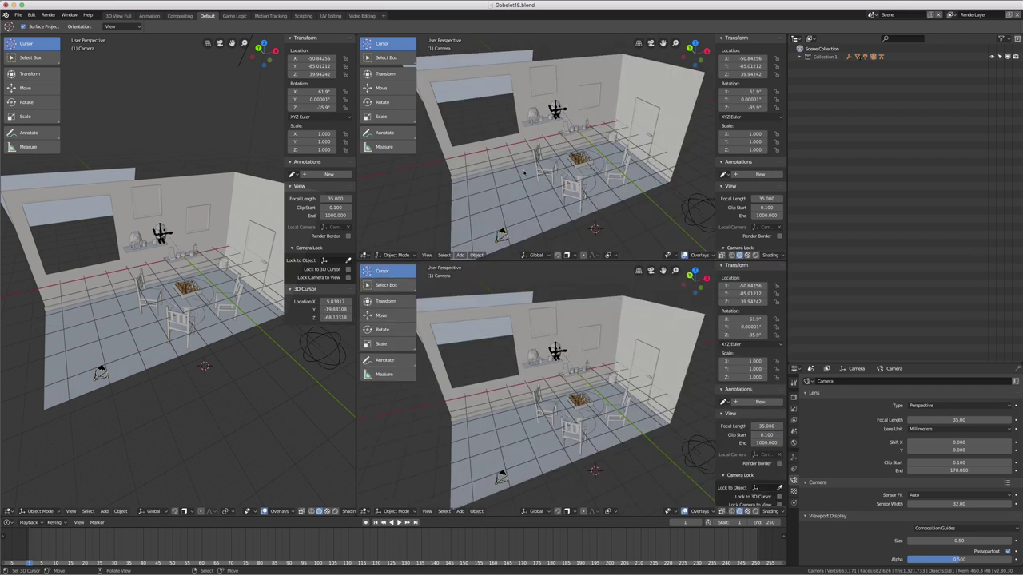
# Set the viewports to Top, Front and Right orthographic views, zooming out the left one
pyautogui.press('KP_7')
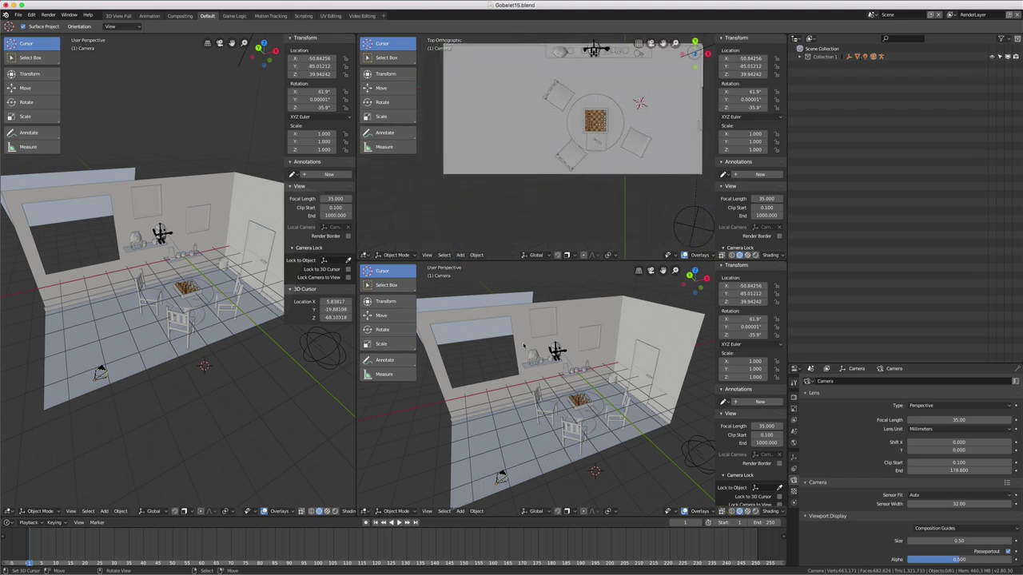
pyautogui.press('KP_1')
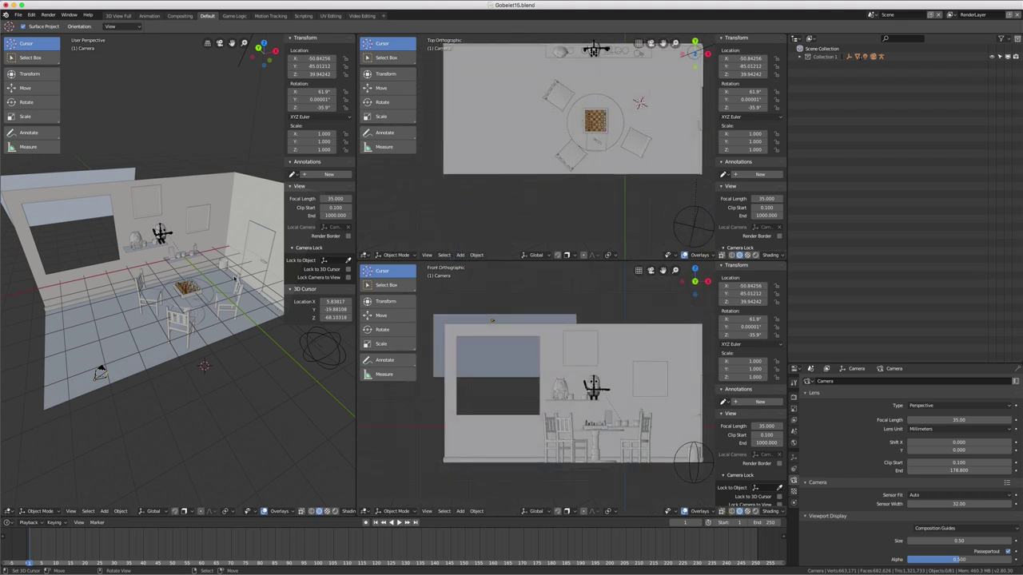
pyautogui.press('KP_3')
pyautogui.scroll(-1, 224, 256)
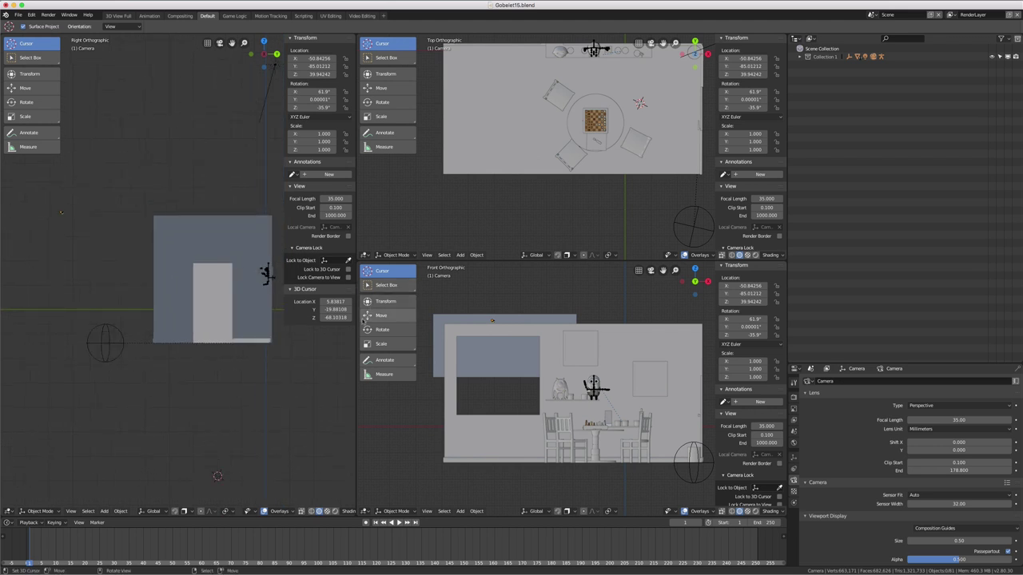
# Join the front viewport into the top one, then merge across the central border
pyautogui.rightClick(512, 260)
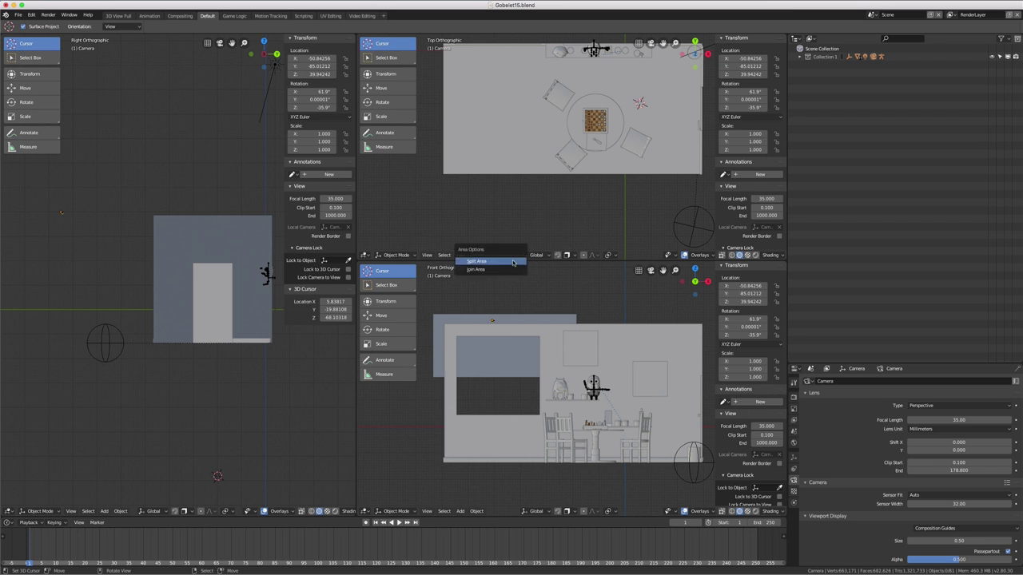
pyautogui.click(496, 265)
pyautogui.click(538, 324)
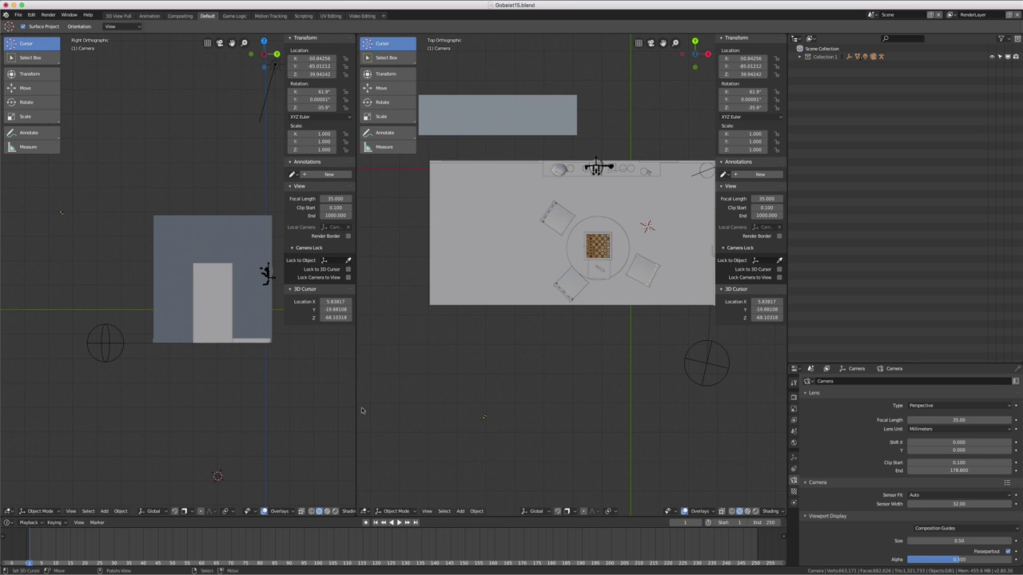
pyautogui.rightClick(355, 391)
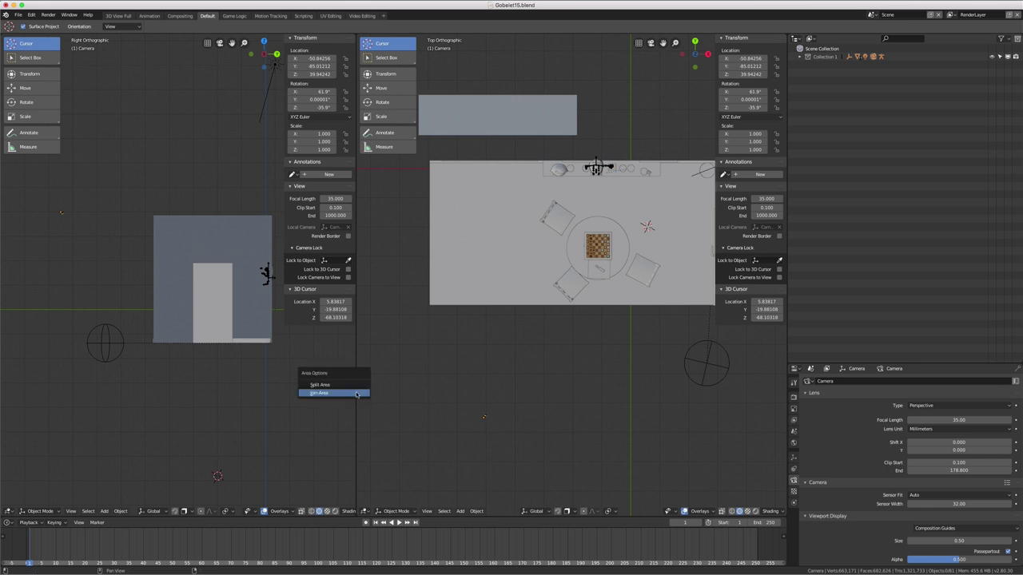
pyautogui.click(356, 392)
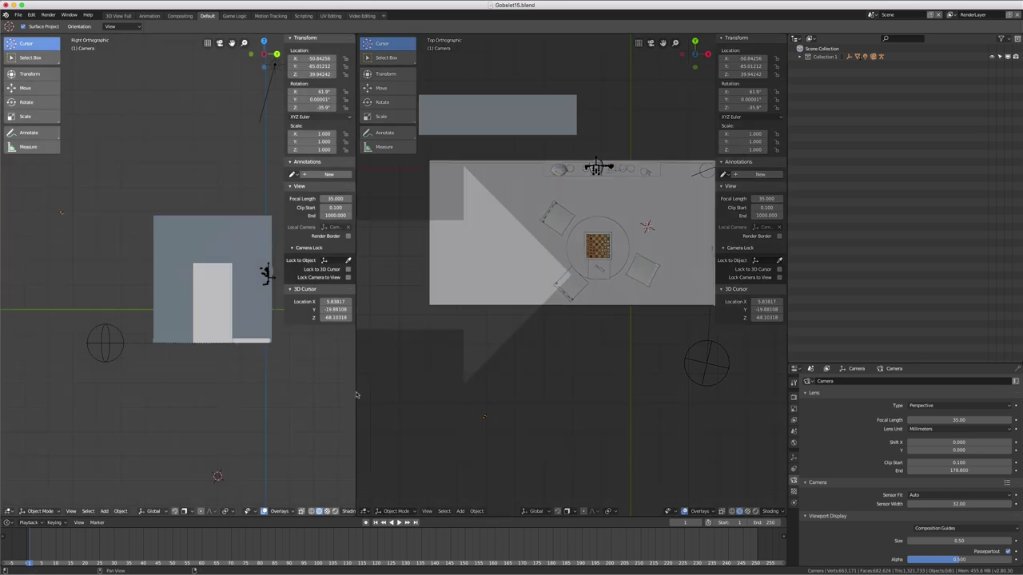
pyautogui.rightClick(461, 386)
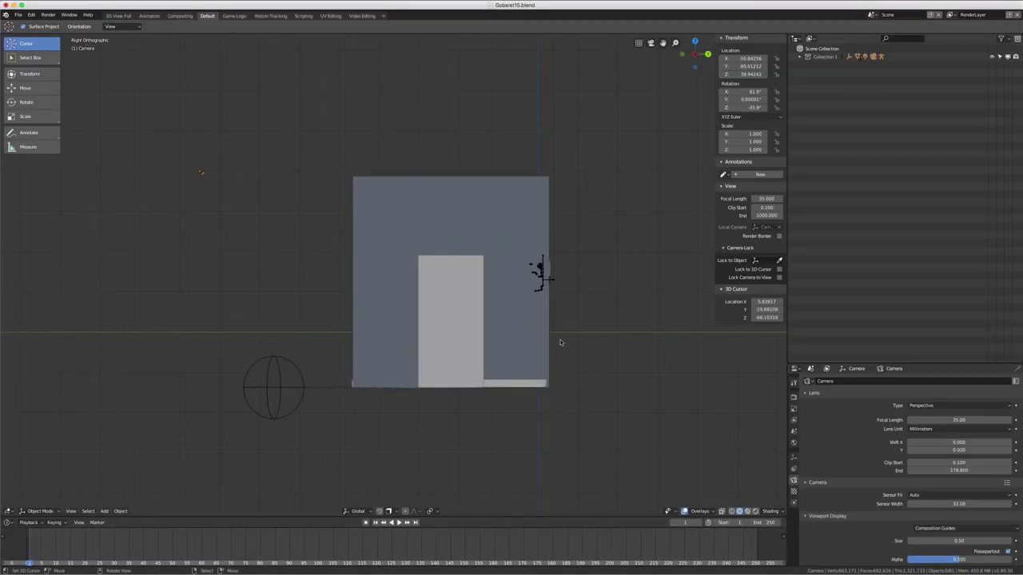
# Zoom out, orbit from the right side view into User Perspective, and zoom in on the room
pyautogui.scroll(-3, 560, 343)
pyautogui.moveTo(560, 342)
pyautogui.mouseDown(button='middle')
pyautogui.moveTo(492, 361)
pyautogui.moveTo(494, 353)
pyautogui.mouseUp(button='middle')
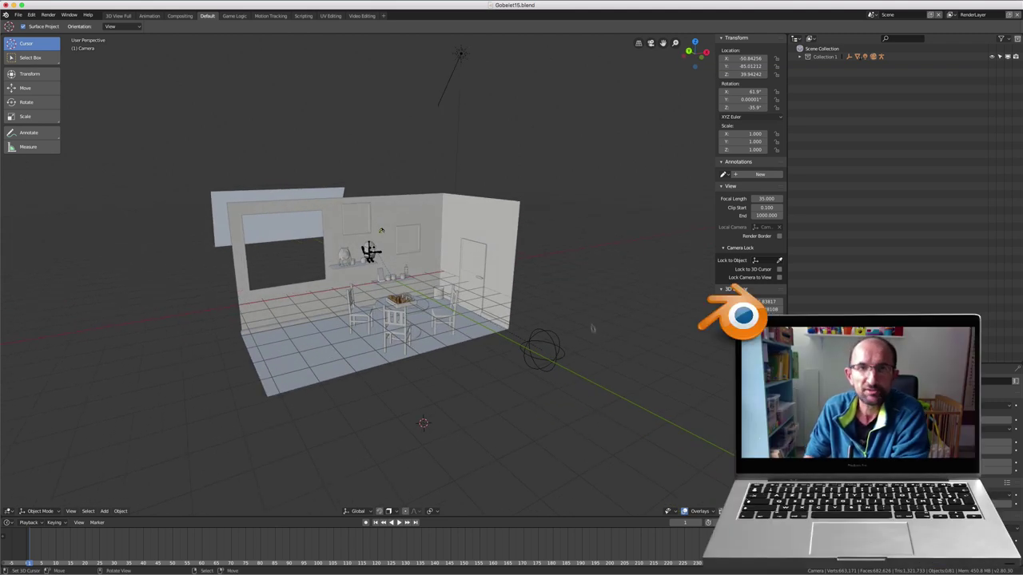
pyautogui.moveTo(529, 308)
pyautogui.mouseDown(button='middle')
pyautogui.moveTo(530, 239)
pyautogui.moveTo(485, 311)
pyautogui.mouseUp(button='middle')
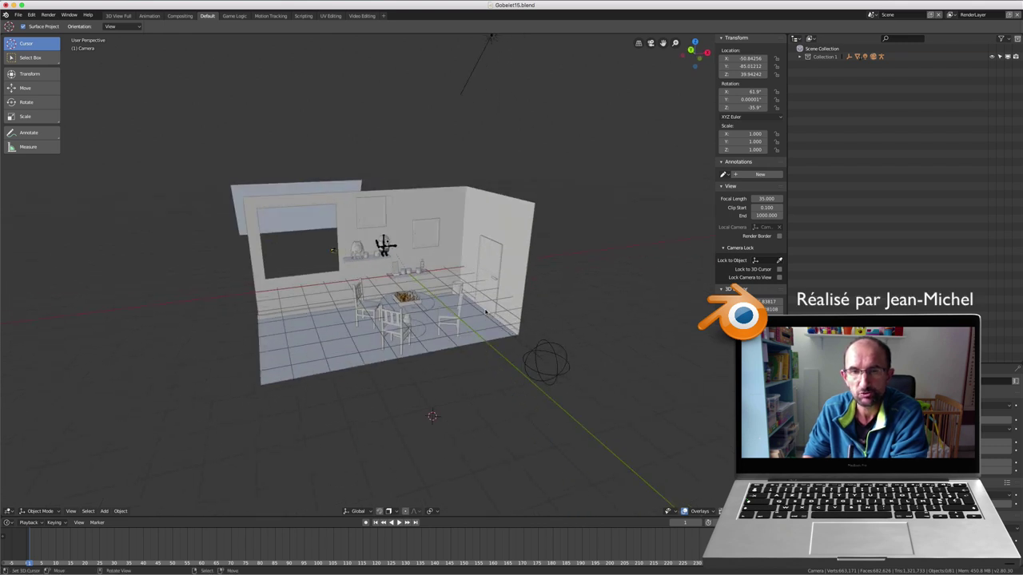
pyautogui.scroll(2, 479, 288)
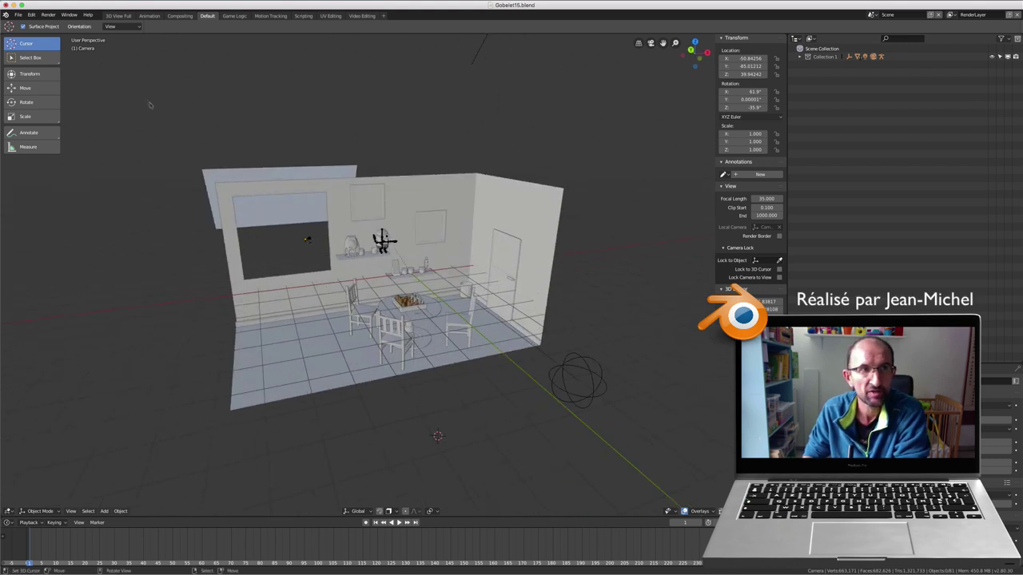
pyautogui.click(32, 15)
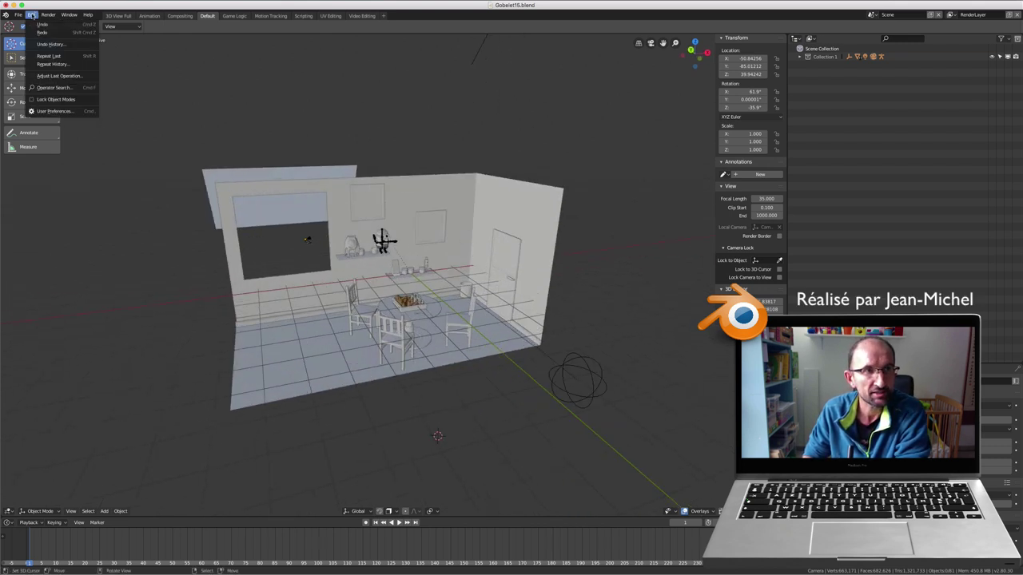
pyautogui.click(54, 111)
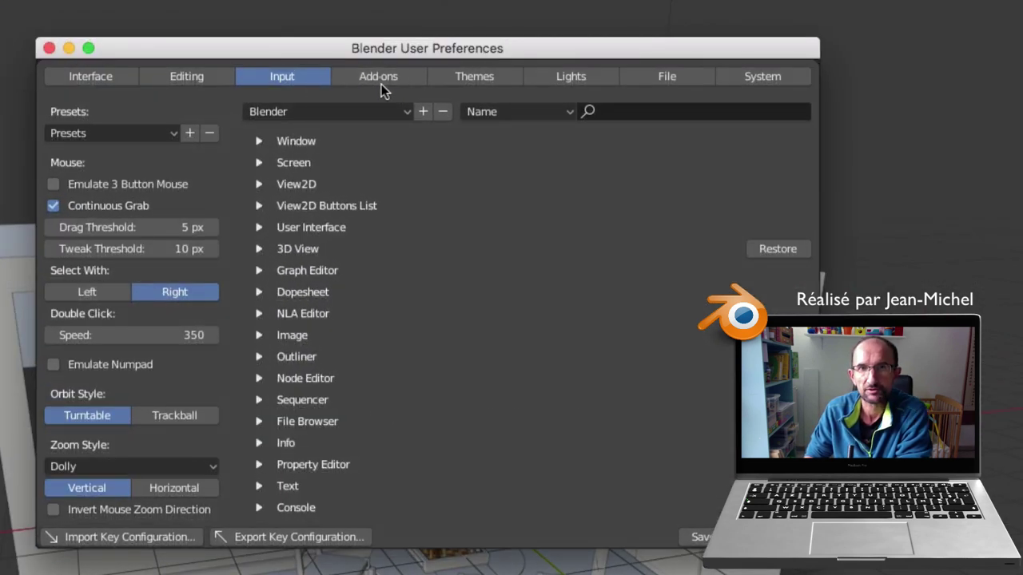
pyautogui.click(605, 111)
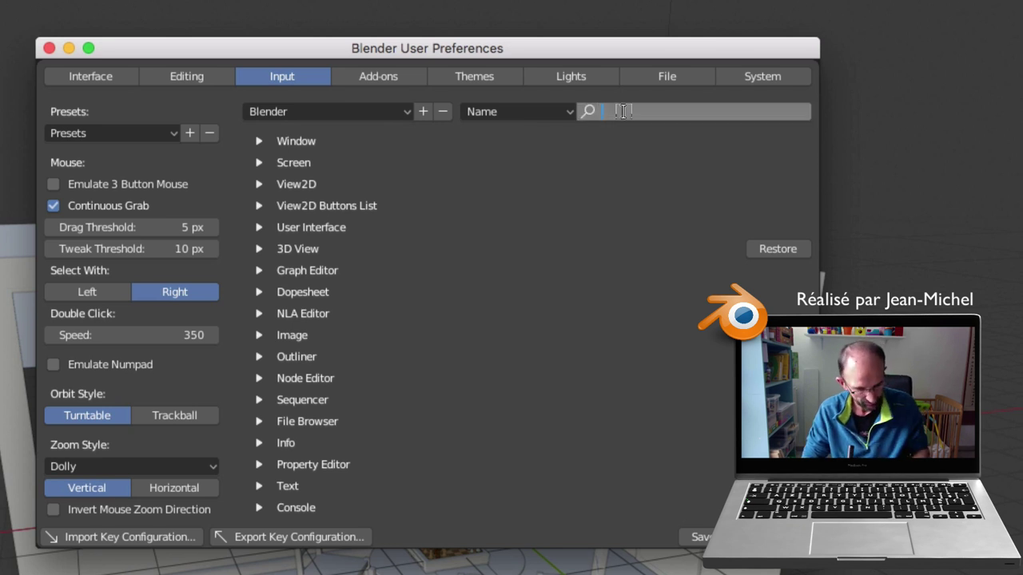
pyautogui.write('pie')
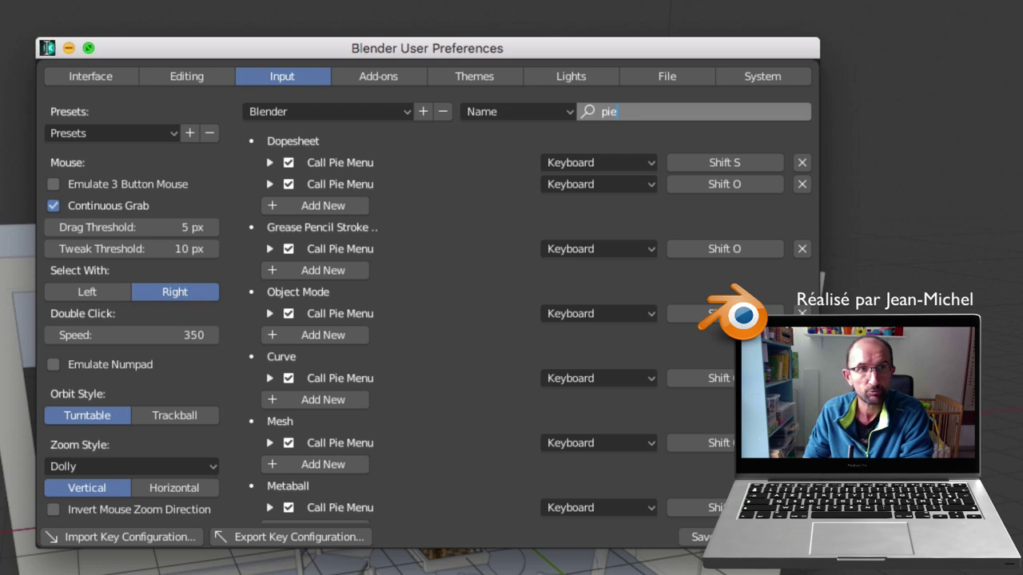
pyautogui.click(48, 47)
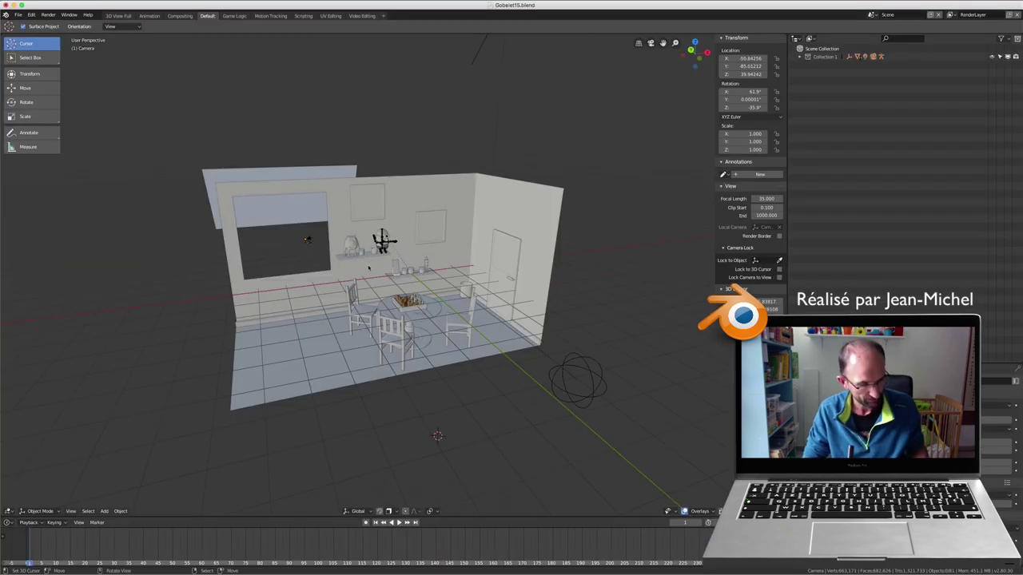
# Bring up the Z shading pie menu offering Wireframe, Solid, LookDev and Rendered
pyautogui.press('z')
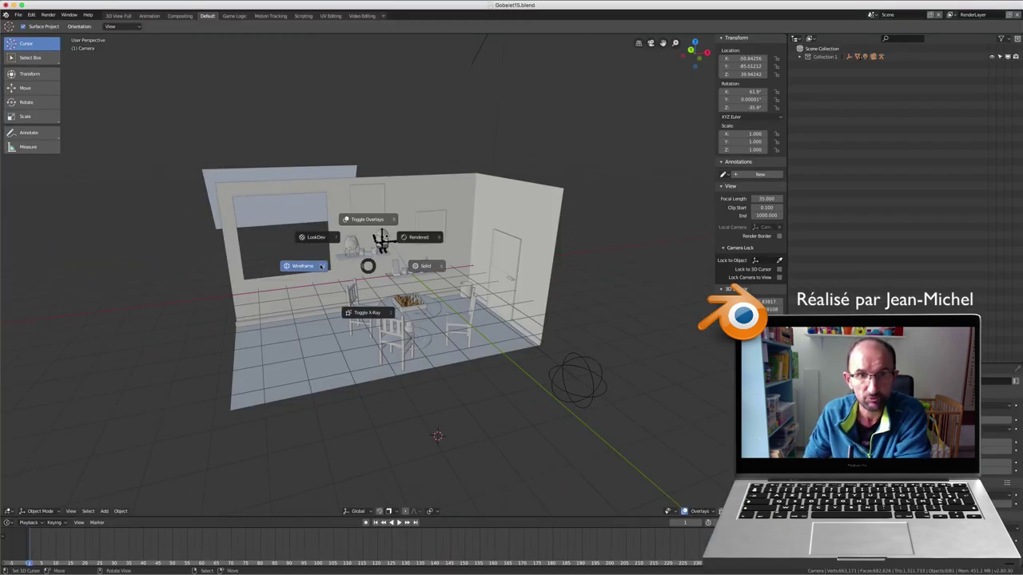